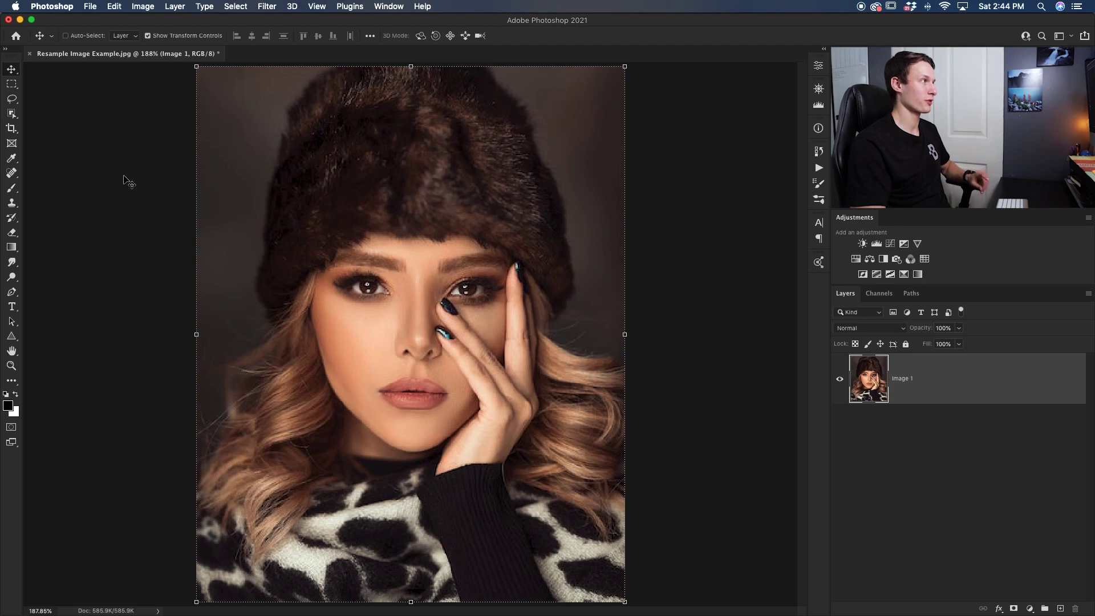
Open the Photoshop application menu in the menu bar.
{"action": "left_click", "coordinate": [51, 6]}
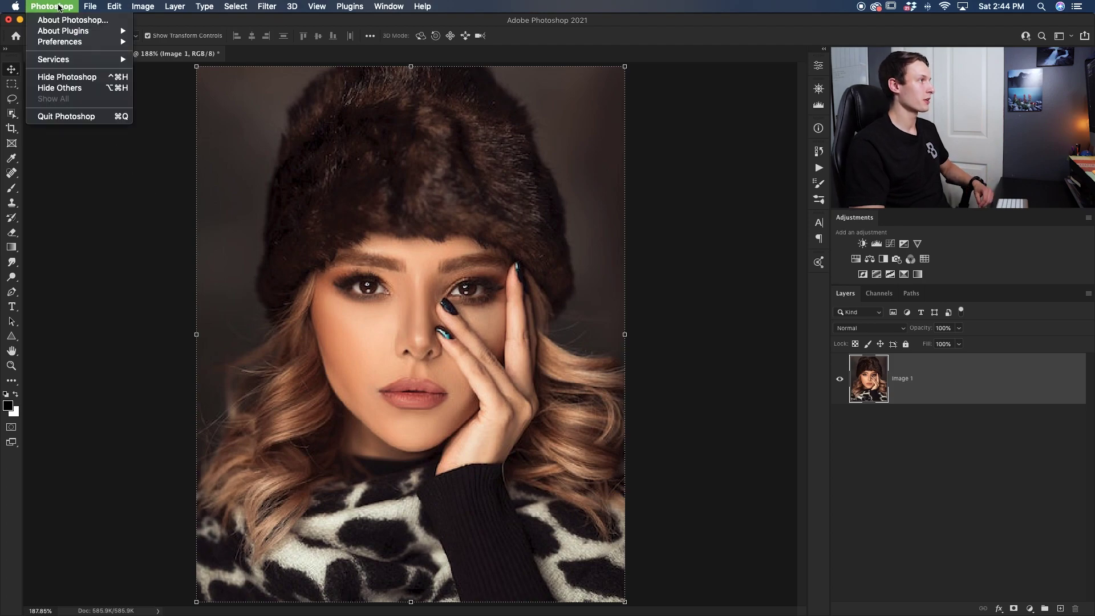
Confirm Enable Preserve Details 2.0 Upscale is ticked in Technology Previews, then close Preferences.
{"action": "mouse_move", "coordinate": [73, 44]}
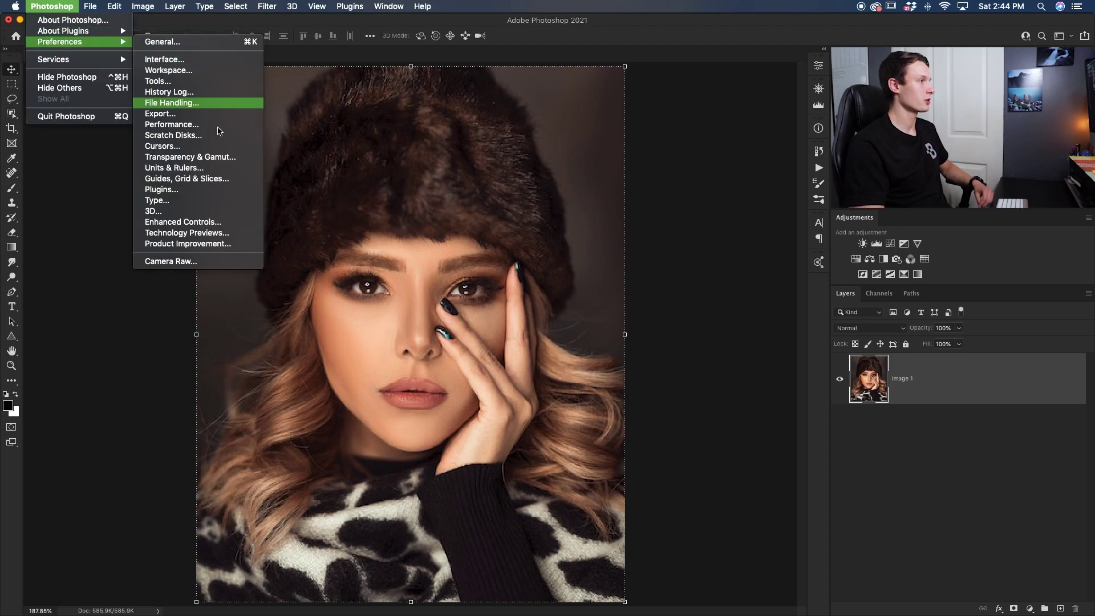
{"action": "left_click", "coordinate": [235, 237]}
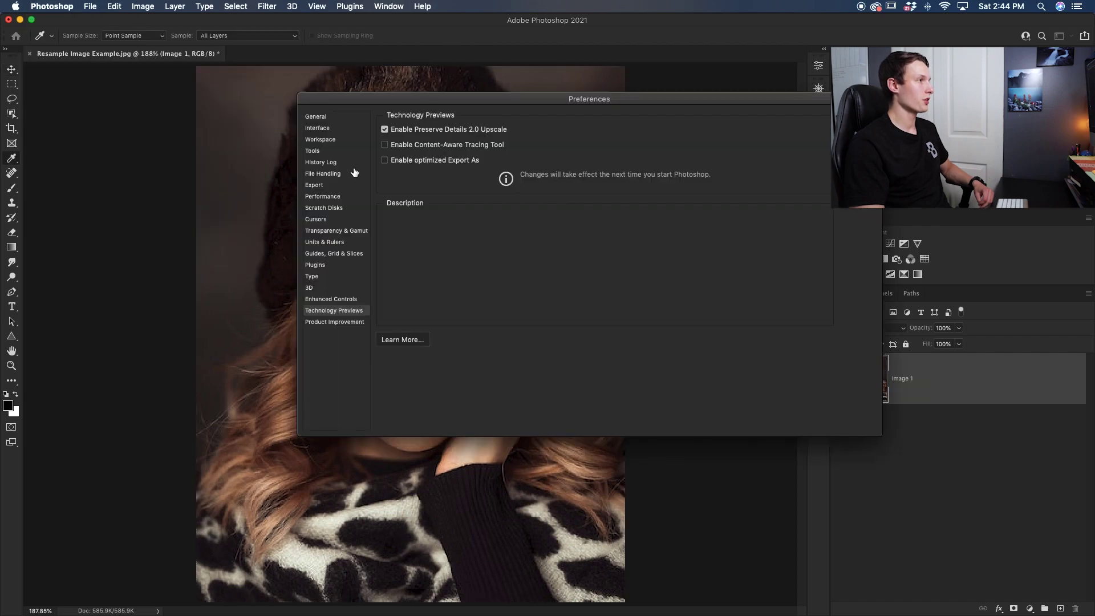
{"action": "mouse_move", "coordinate": [391, 134]}
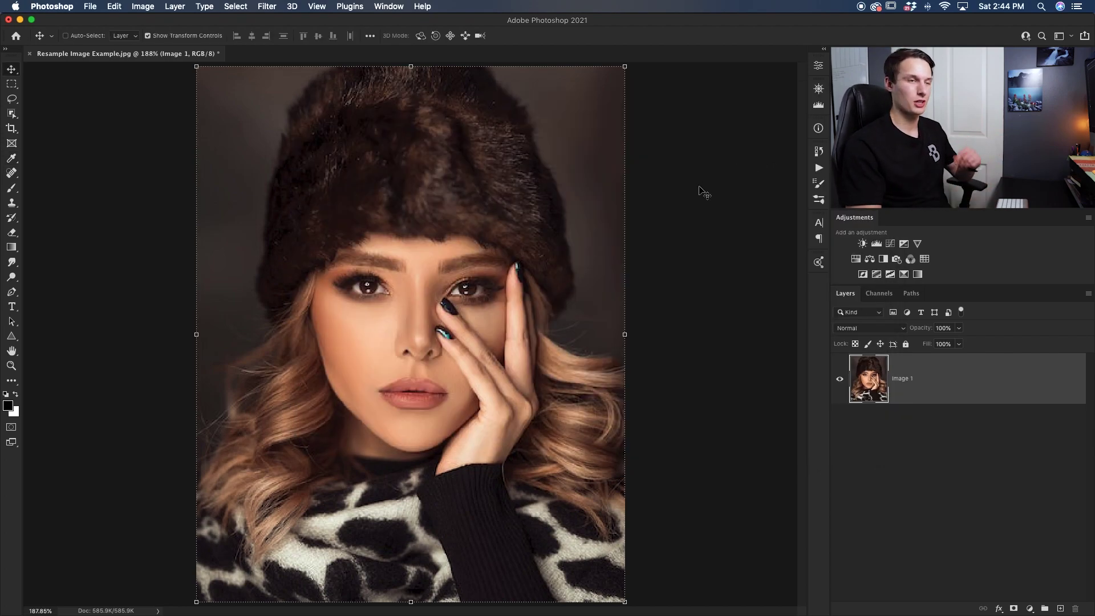
Open Image Size for the 400 × 500 px portrait, leaving the dimension units on Pixels.
{"action": "left_click", "coordinate": [144, 6]}
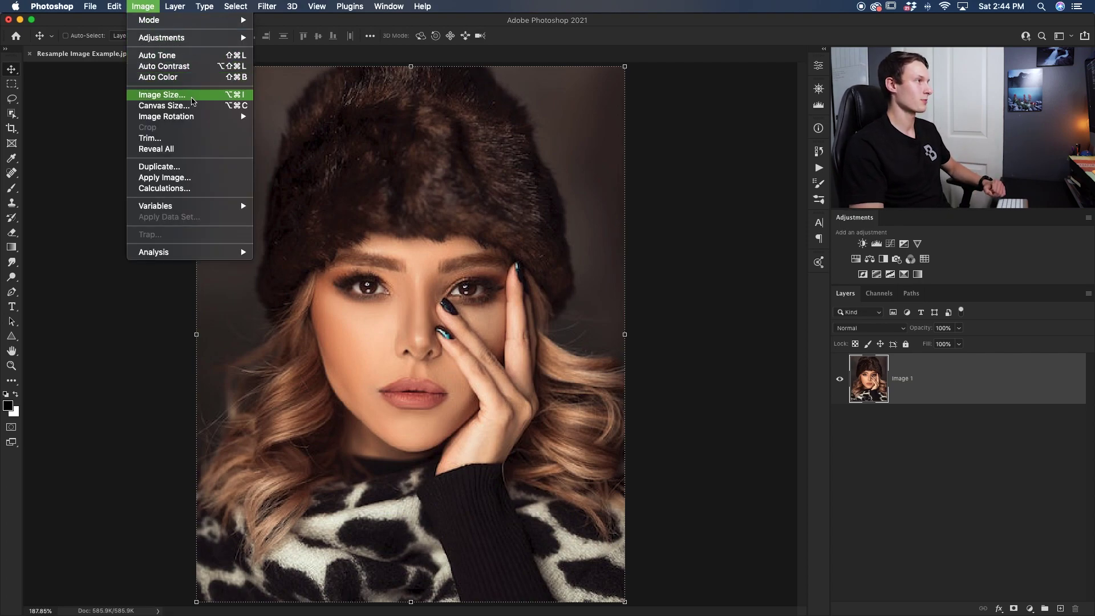
{"action": "left_click", "coordinate": [174, 95]}
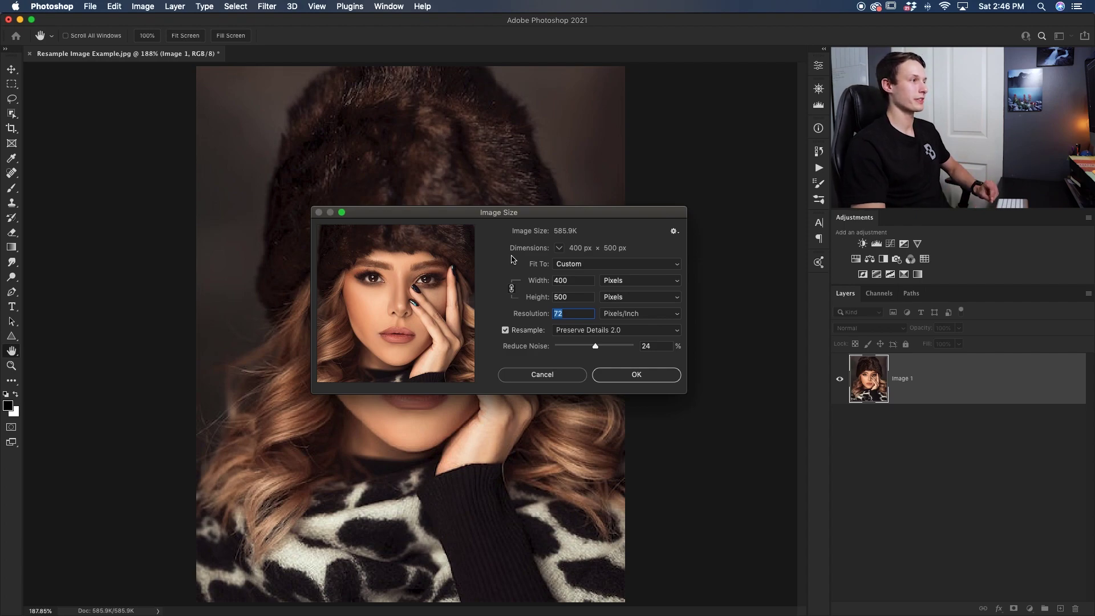
{"action": "left_click", "coordinate": [562, 250]}
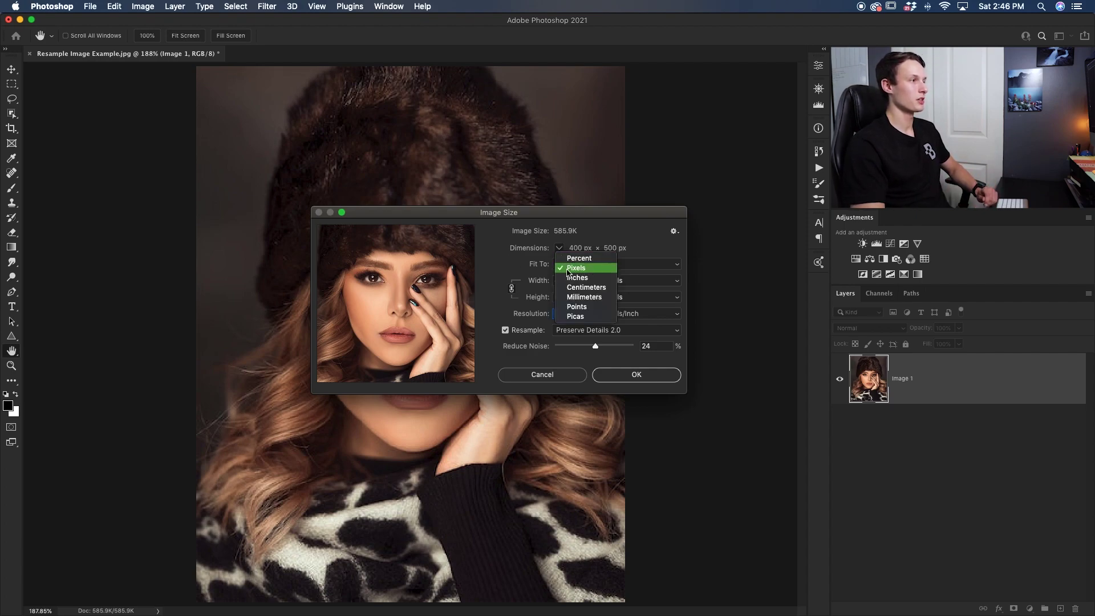
{"action": "left_click", "coordinate": [569, 269]}
{"action": "left_click", "coordinate": [561, 249]}
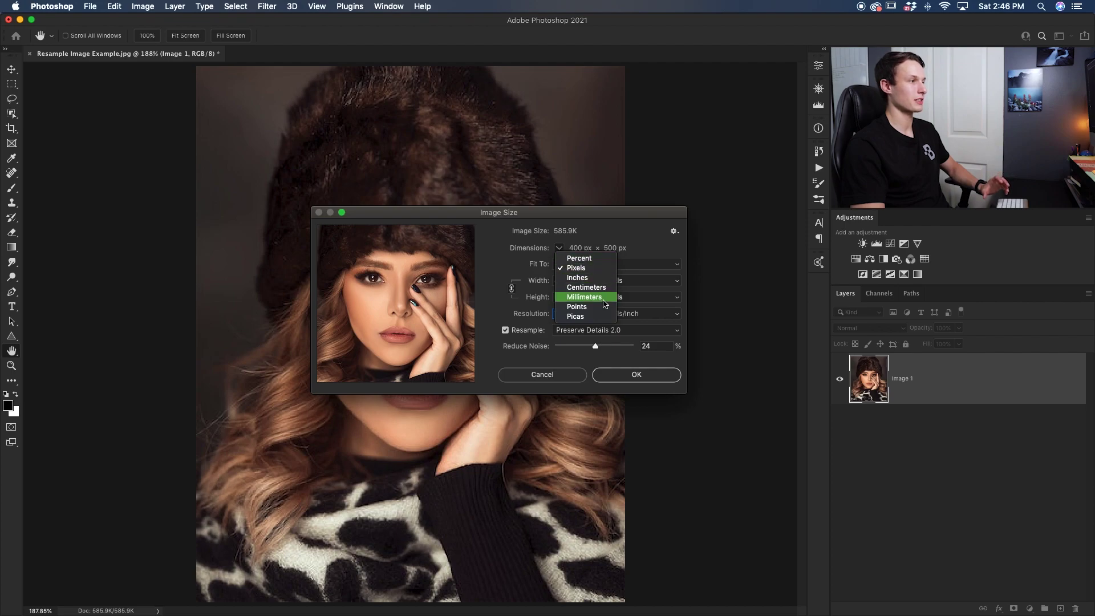
{"action": "left_click", "coordinate": [560, 250]}
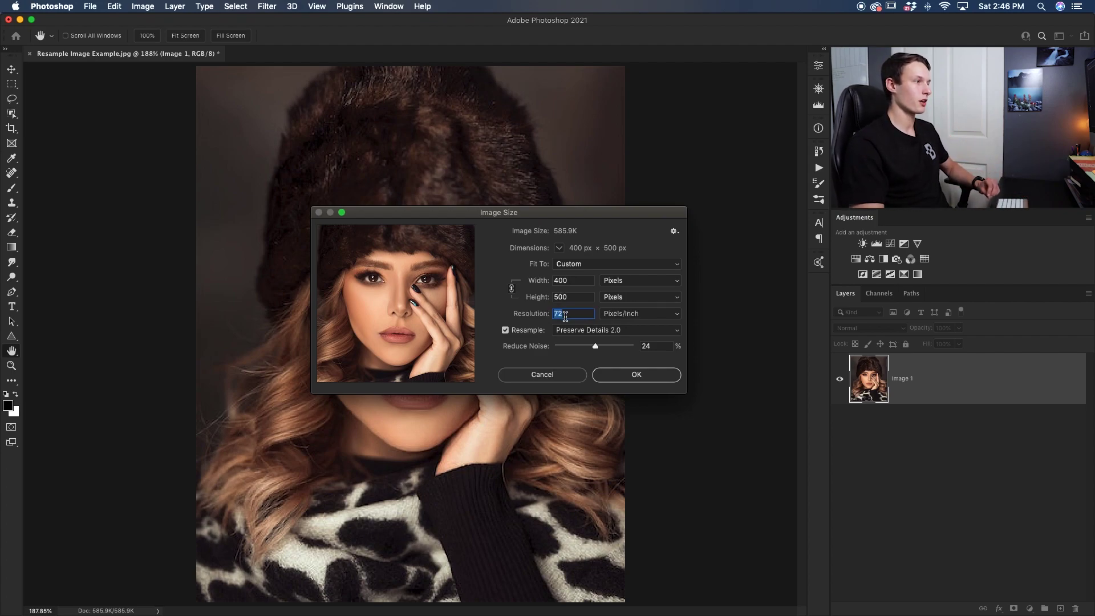
Set the resolution to 500 Pixels/Inch, enlarging the portrait to 2778 × 3472 px.
{"action": "left_click", "coordinate": [566, 316]}
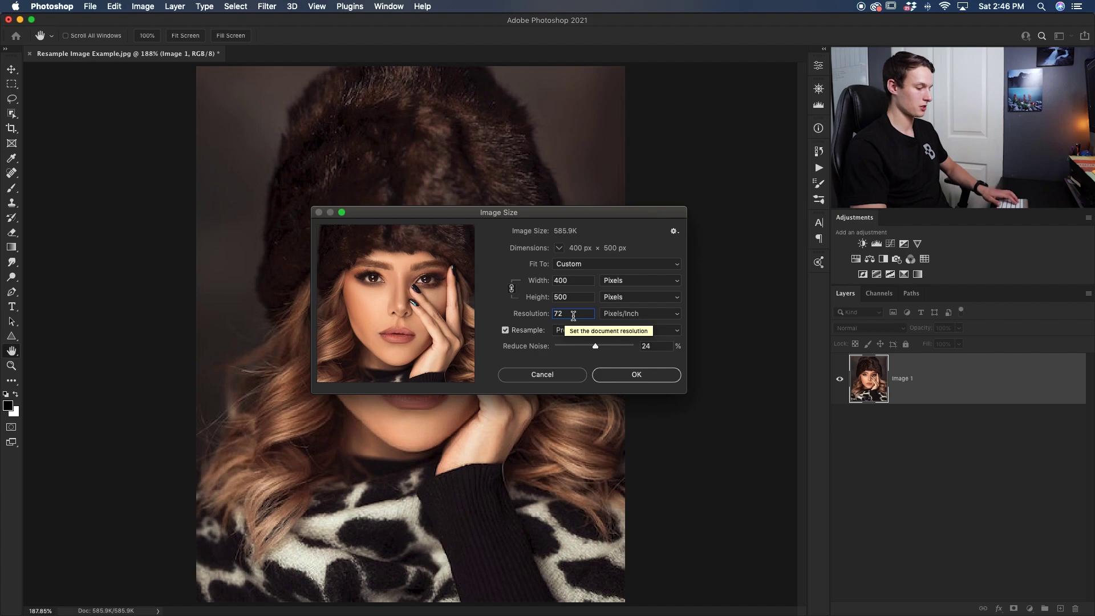
{"action": "key", "text": "BackSpace"}
{"action": "key", "text": "BackSpace"}
{"action": "type", "text": "300"}
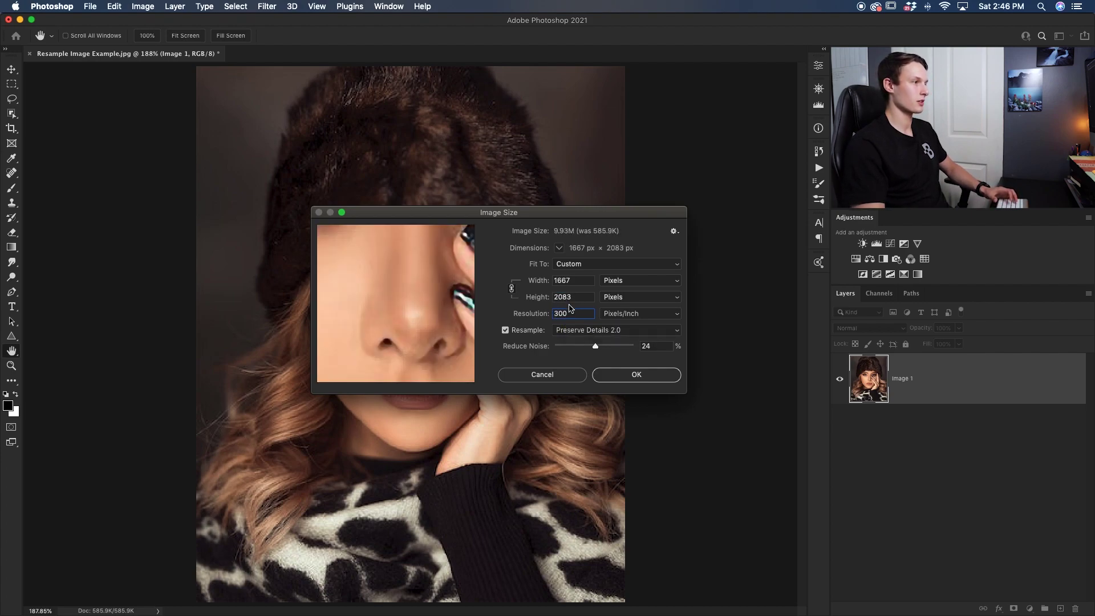
{"action": "key", "text": "BackSpace"}
{"action": "key", "text": "BackSpace"}
{"action": "key", "text": "BackSpace"}
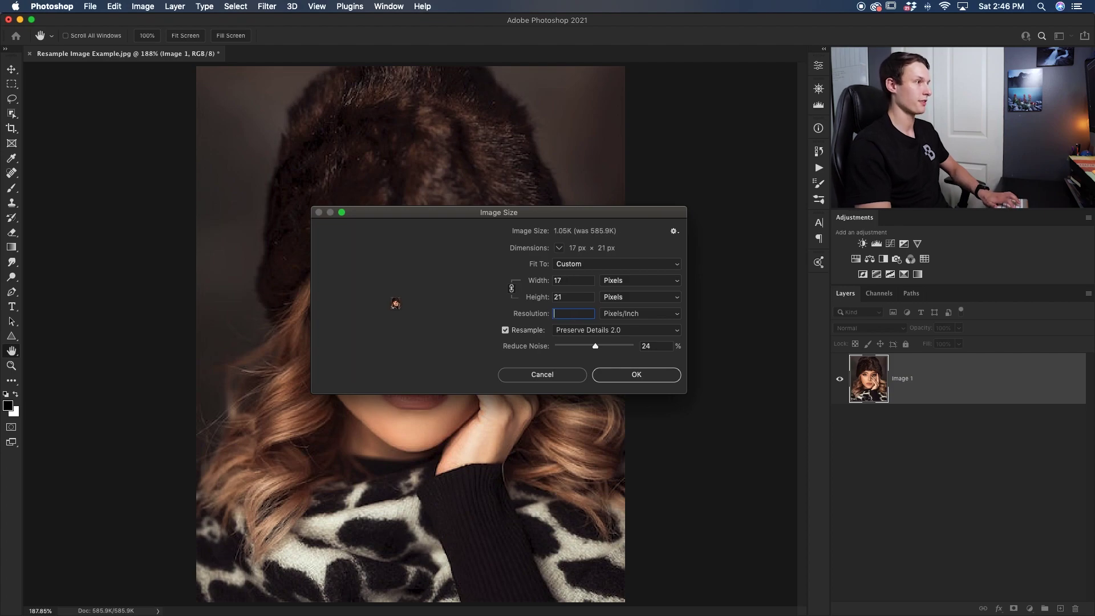
{"action": "type", "text": "500"}
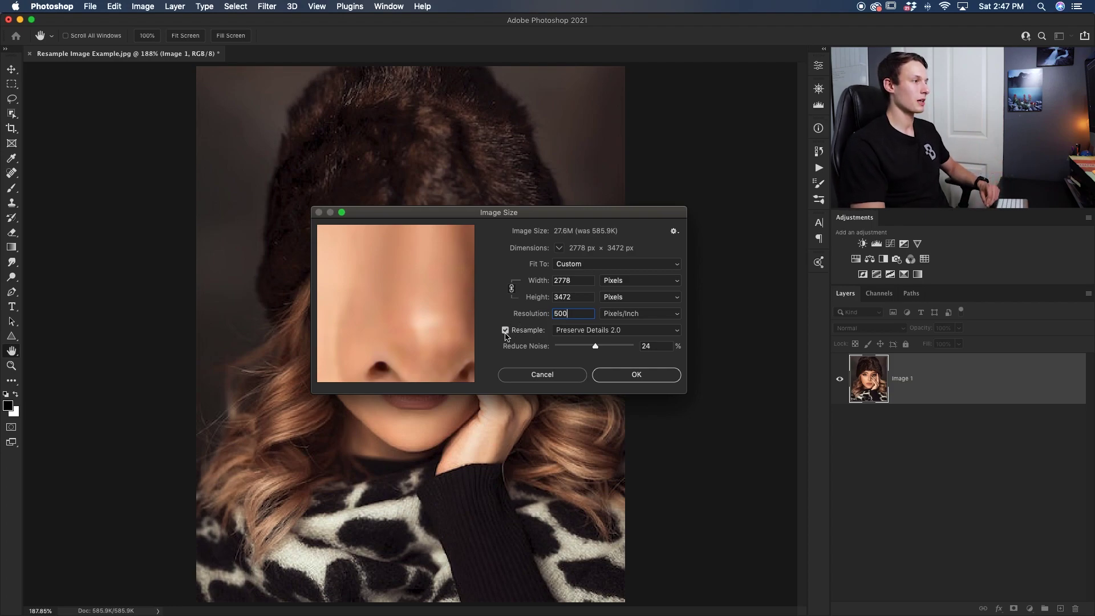
{"action": "left_click", "coordinate": [563, 333]}
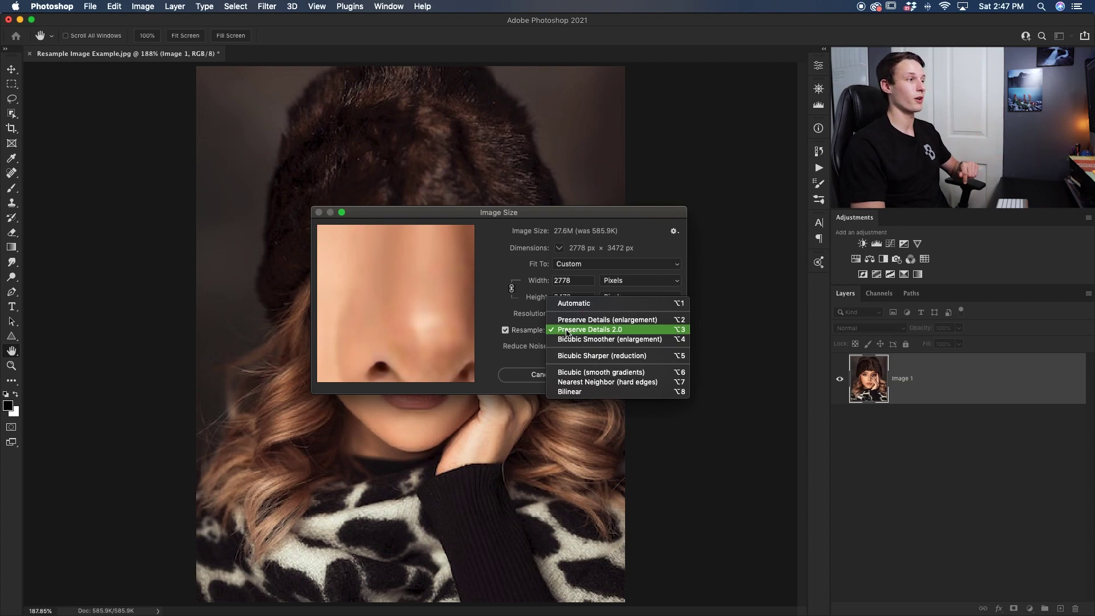
Keep Preserve Details 2.0 resampling and view the eye at 50% preview with resolution 72.
{"action": "left_click", "coordinate": [633, 335]}
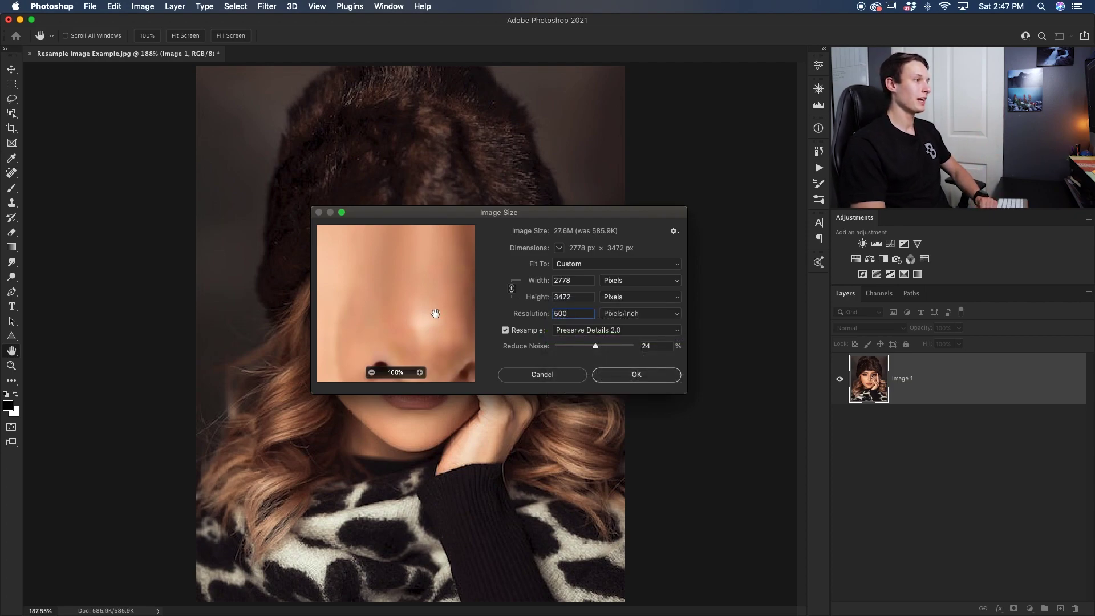
{"action": "left_click", "coordinate": [371, 373]}
{"action": "left_click_drag", "start_coordinate": [379, 299], "coordinate": [445, 345]}
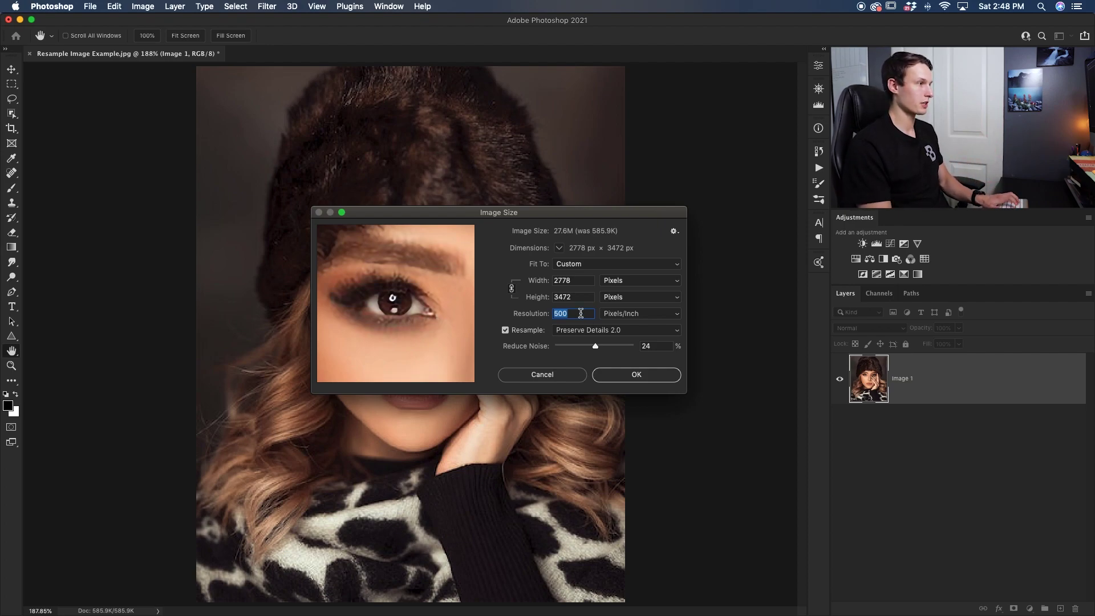
{"action": "type", "text": "72"}
Zoom the preview in on the eye, restore 500 ppi, and lower Reduce Noise to 1%.
{"action": "left_click", "coordinate": [419, 372]}
{"action": "left_click", "coordinate": [419, 373]}
{"action": "left_click_drag", "start_coordinate": [440, 344], "coordinate": [450, 362]}
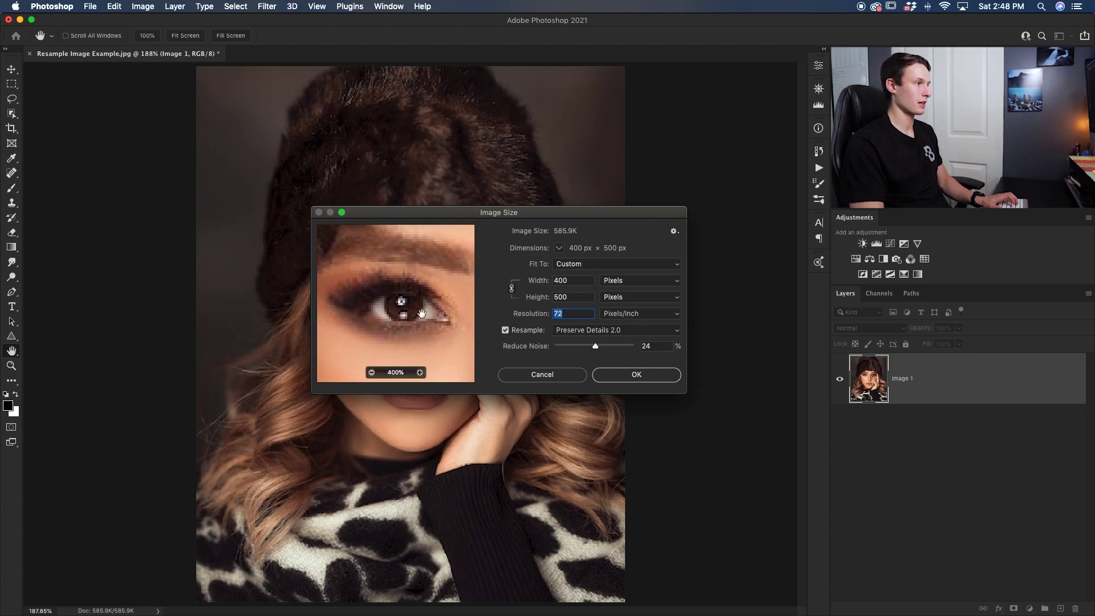
{"action": "type", "text": "500"}
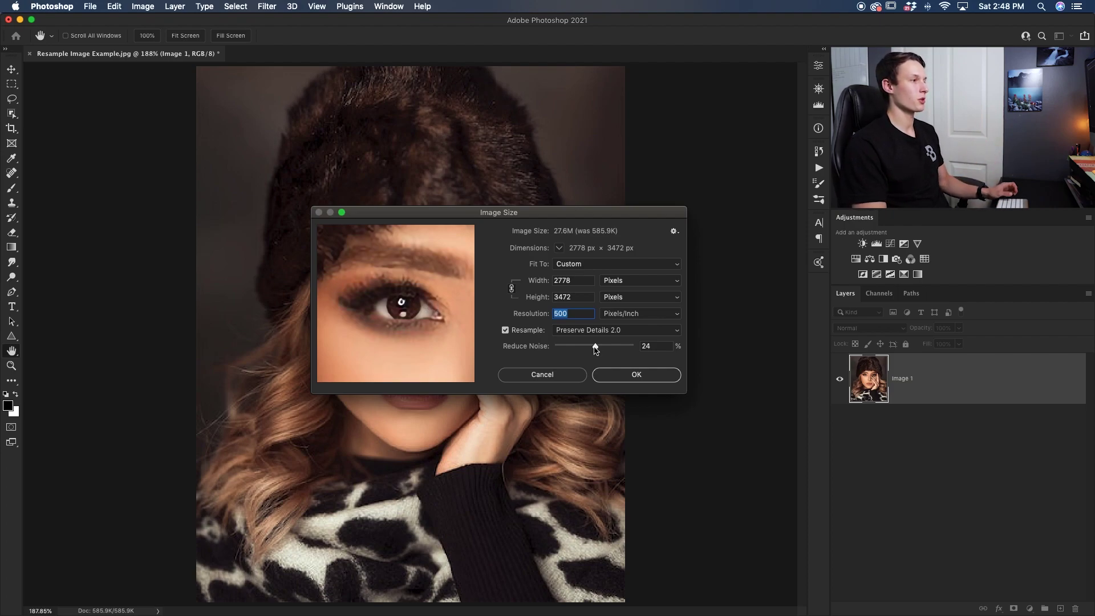
{"action": "left_click_drag", "start_coordinate": [597, 347], "coordinate": [556, 348]}
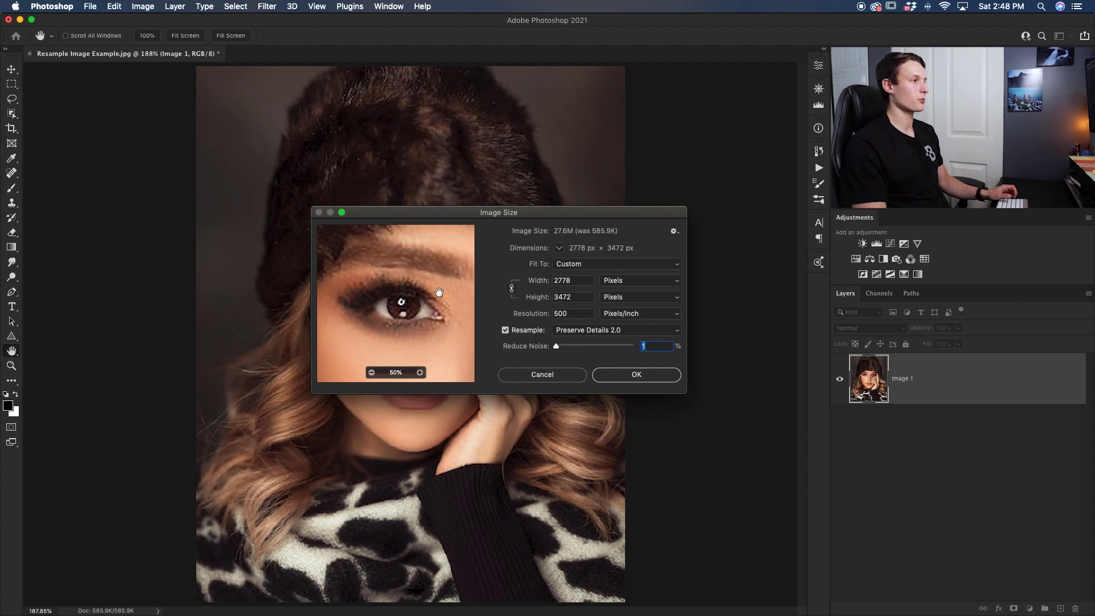
Compare Reduce Noise values on the slider, bringing it back from maximum to 50%.
{"action": "left_click_drag", "start_coordinate": [556, 347], "coordinate": [648, 348]}
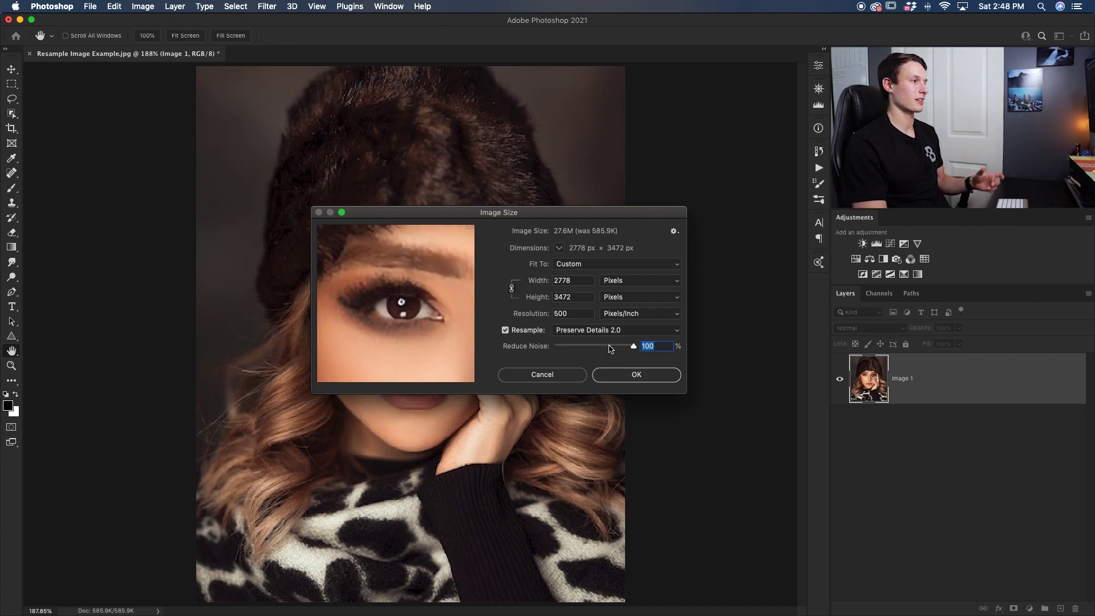
{"action": "left_click_drag", "start_coordinate": [632, 347], "coordinate": [607, 349]}
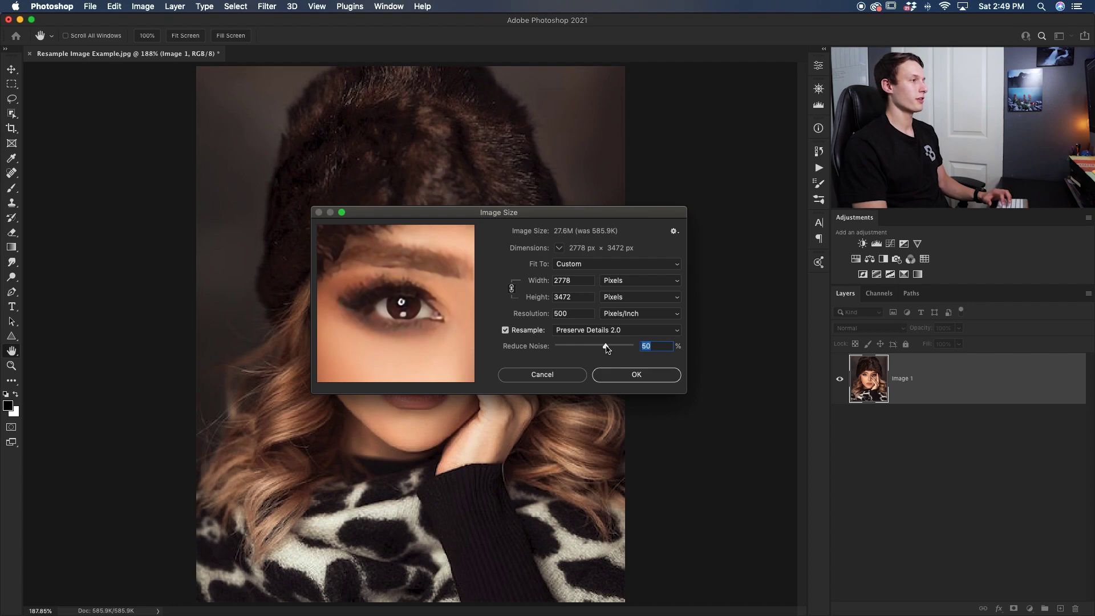
{"action": "mouse_move", "coordinate": [417, 330]}
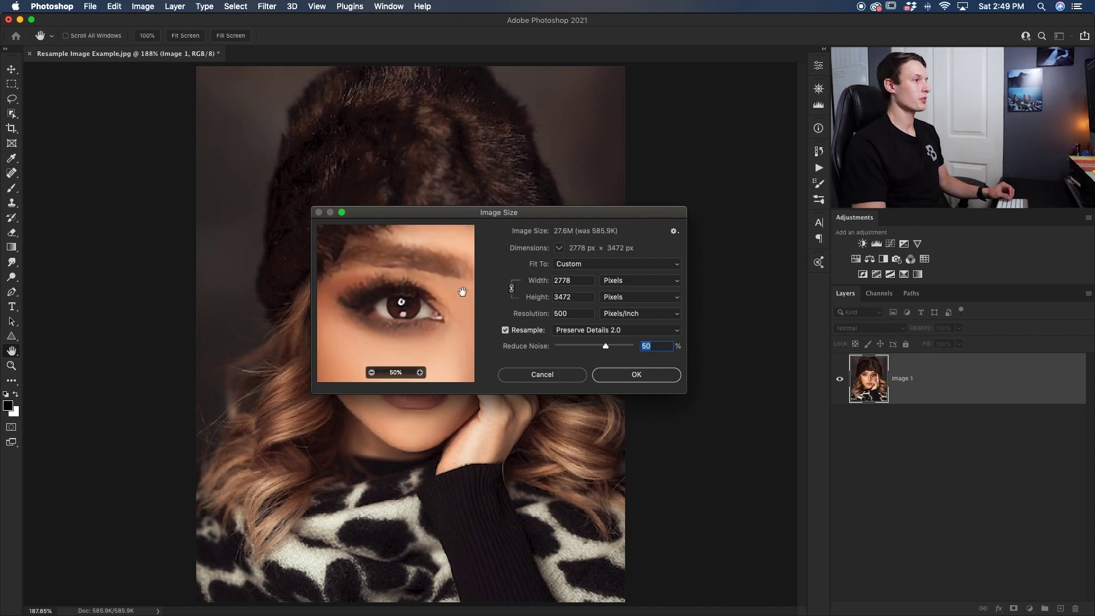
{"action": "left_click", "coordinate": [650, 380]}
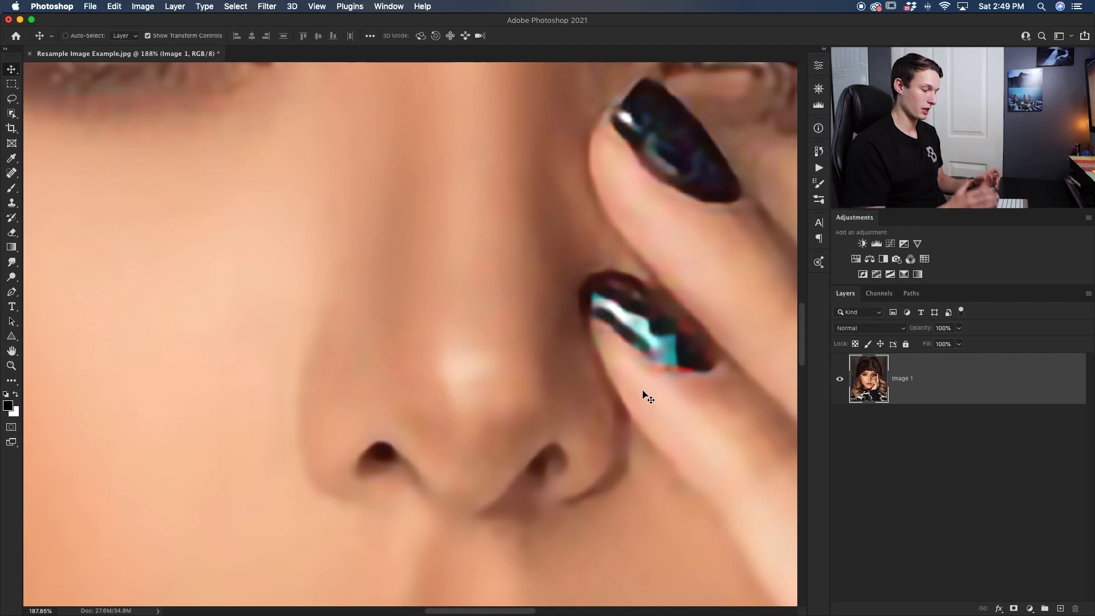
{"action": "key", "text": "super+0"}
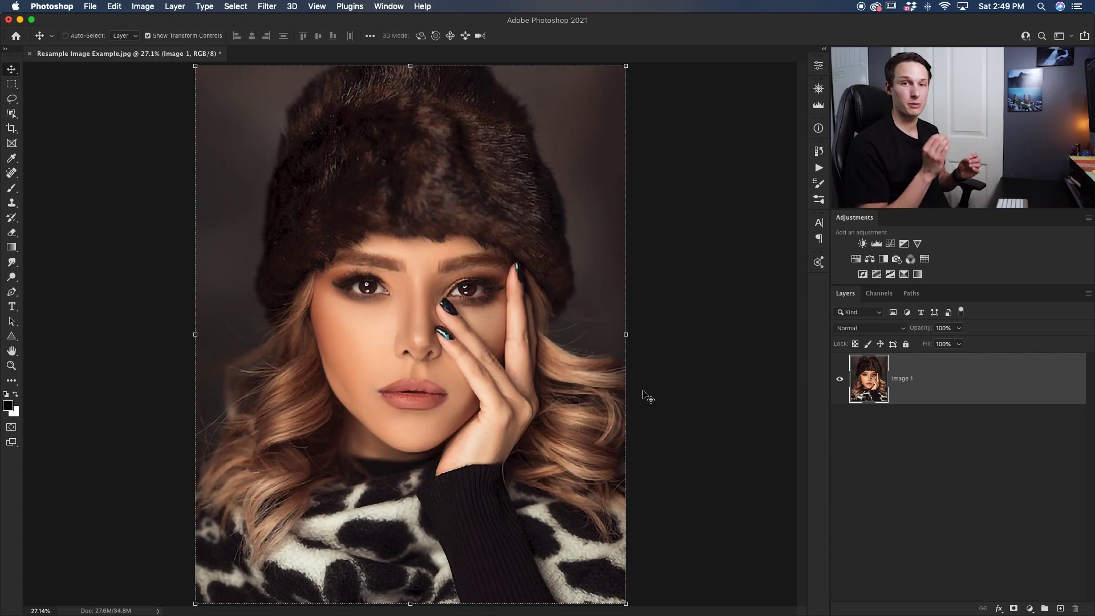
{"action": "key", "text": "super+equal"}
{"action": "key", "text": "super+equal"}
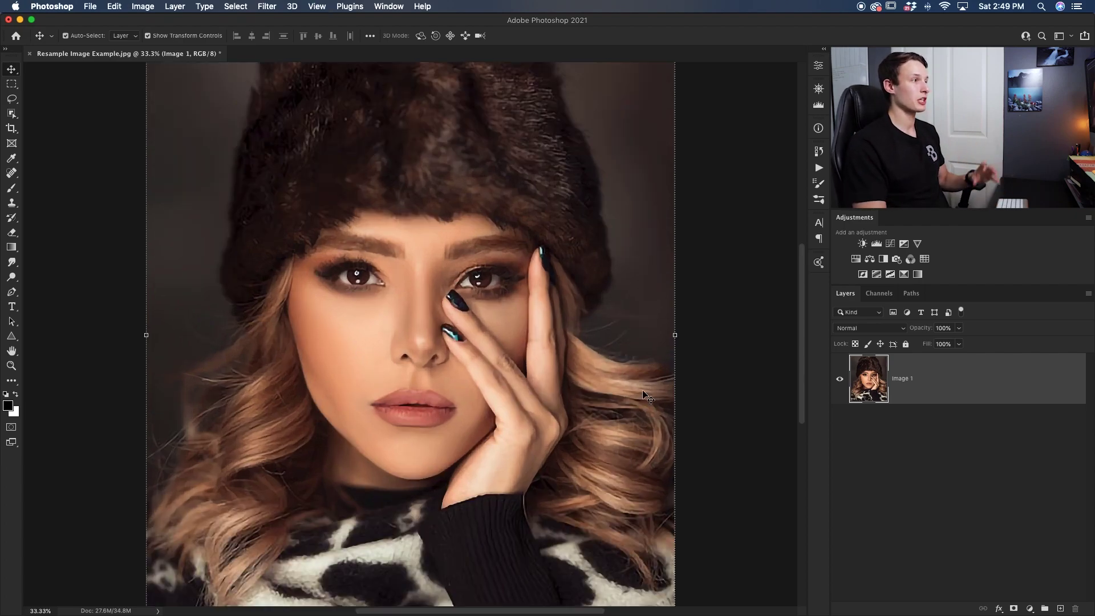
{"action": "key", "text": "super+equal"}
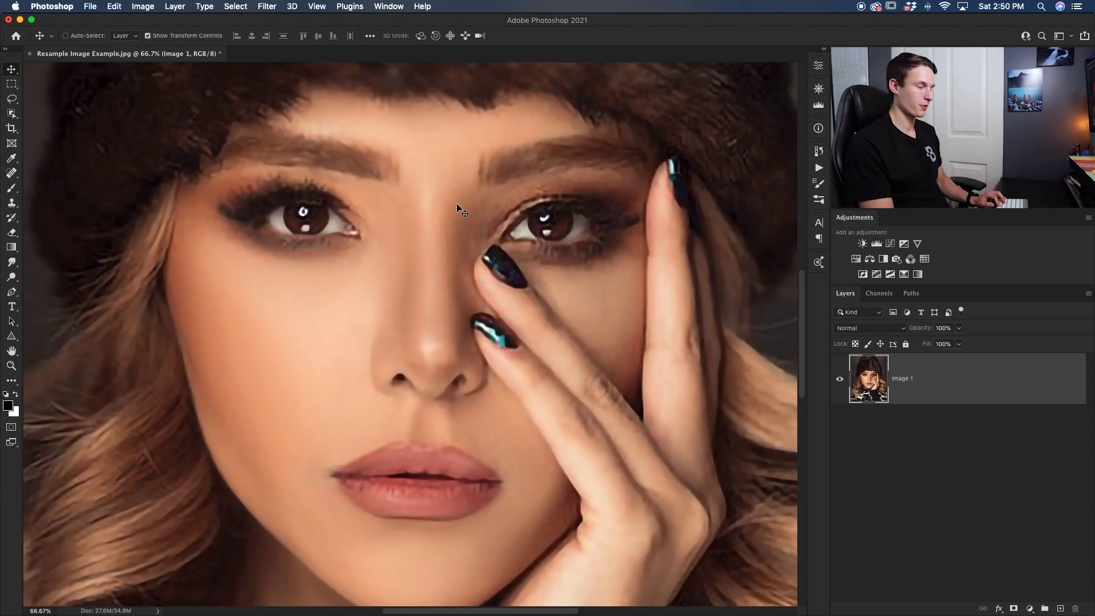
{"action": "key", "text": "super+0"}
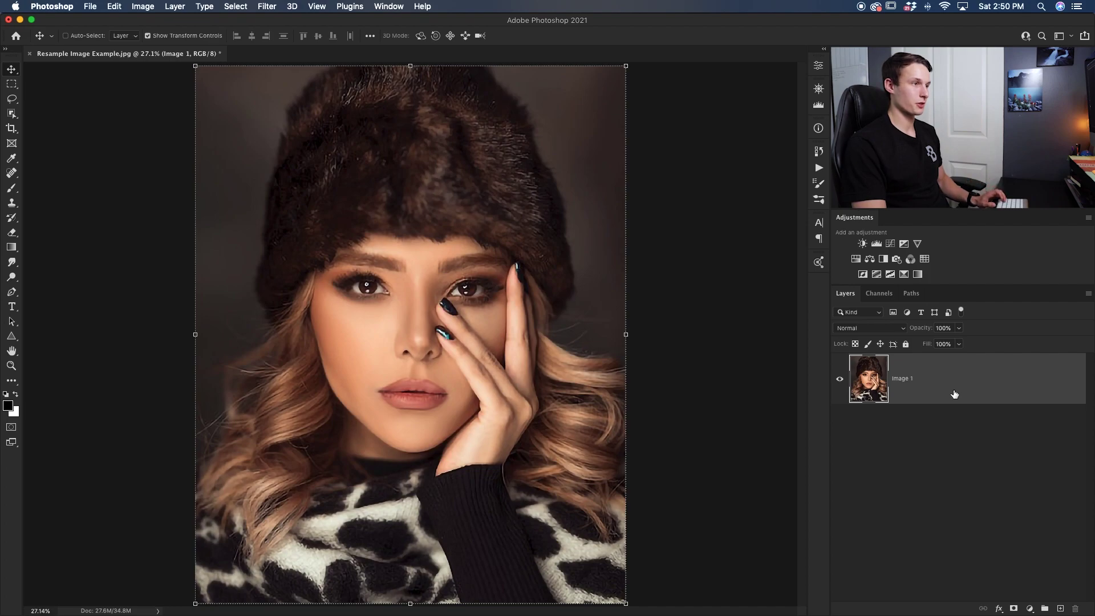
Duplicate the portrait layer and apply a 5.2-pixel High Pass filter to the copy.
{"action": "key", "text": "super"}
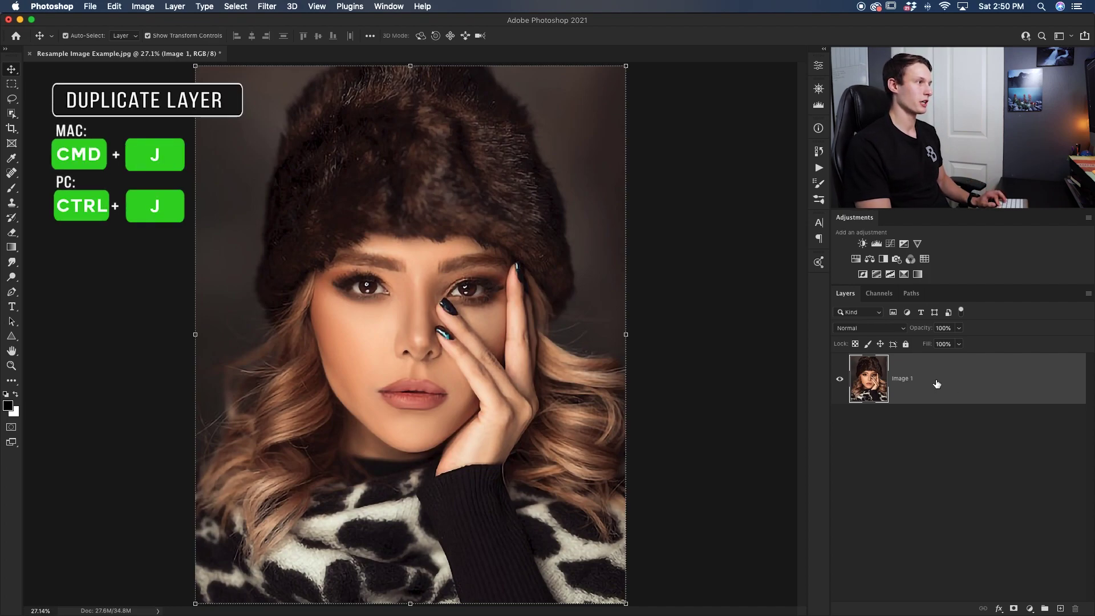
{"action": "key", "text": "super+j"}
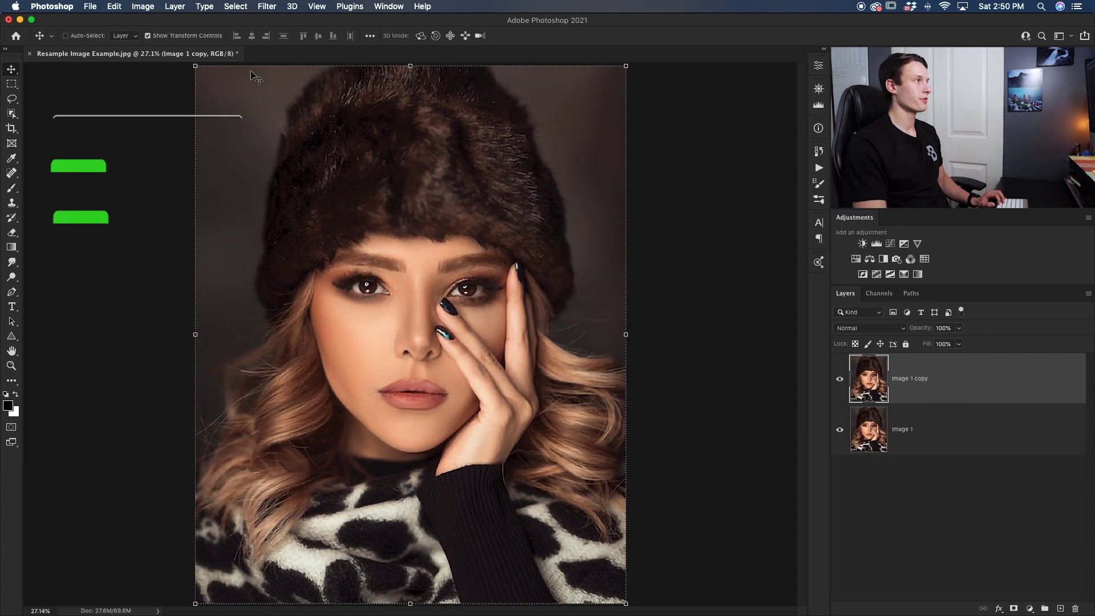
{"action": "left_click", "coordinate": [264, 7]}
{"action": "mouse_move", "coordinate": [288, 258]}
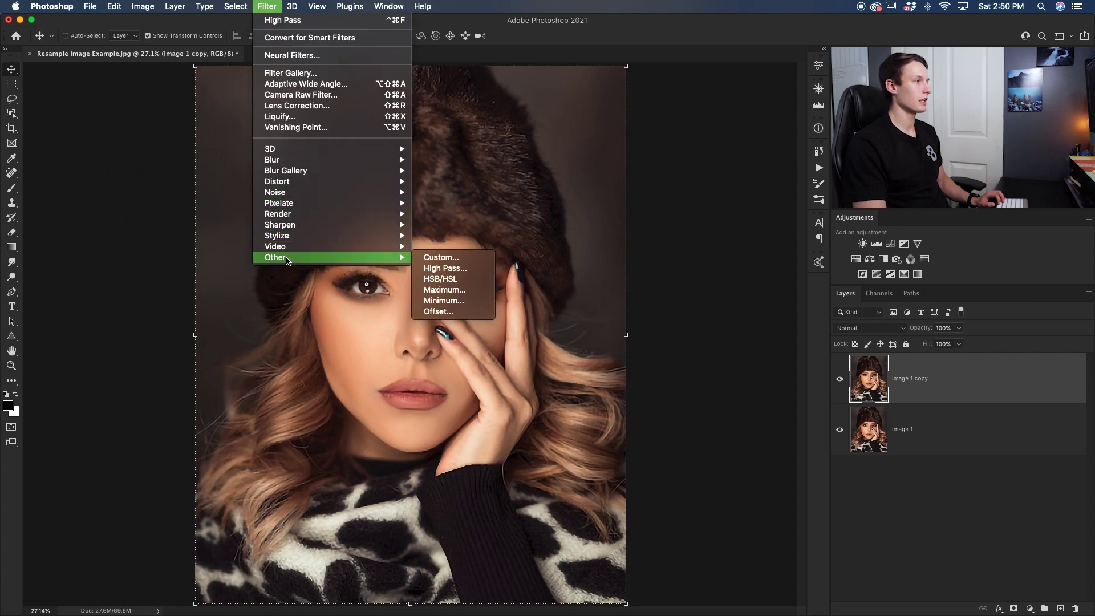
{"action": "left_click", "coordinate": [480, 272]}
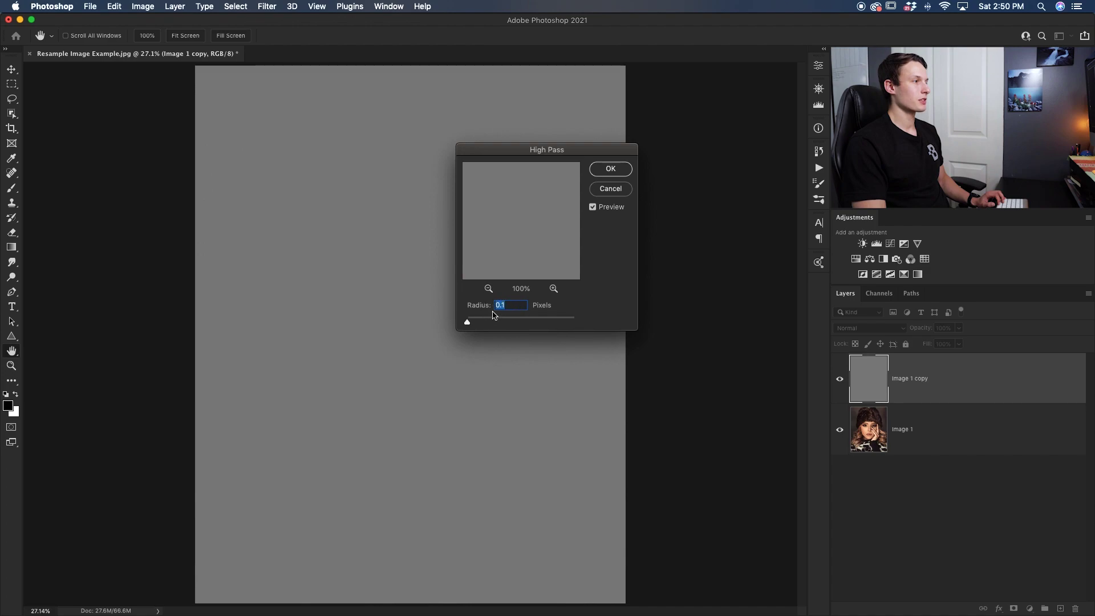
{"action": "left_click_drag", "start_coordinate": [487, 324], "coordinate": [497, 323]}
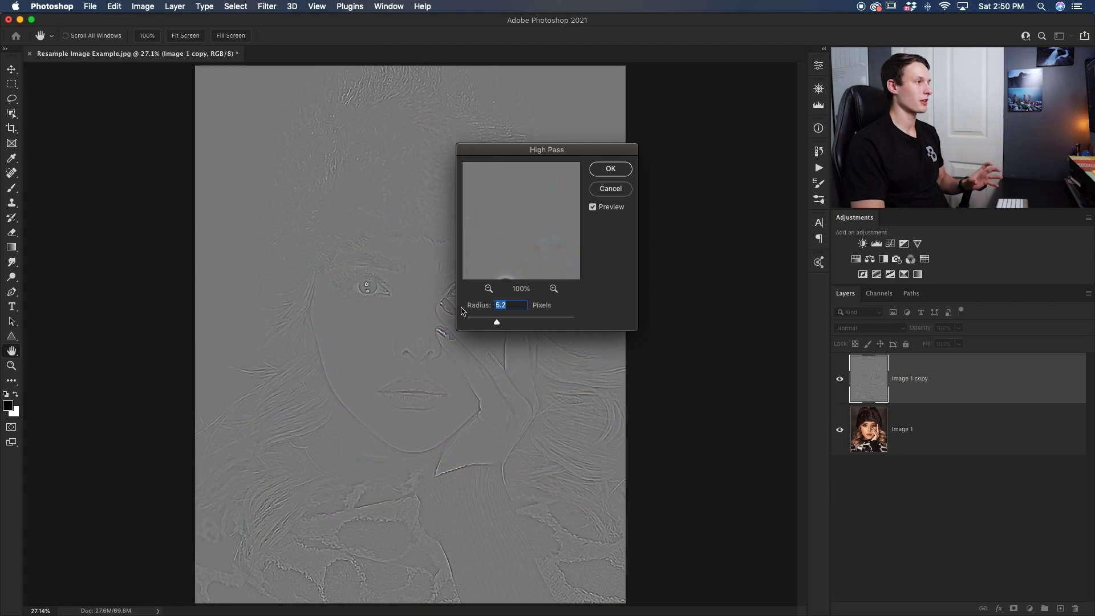
{"action": "left_click", "coordinate": [627, 172]}
{"action": "key", "text": "v"}
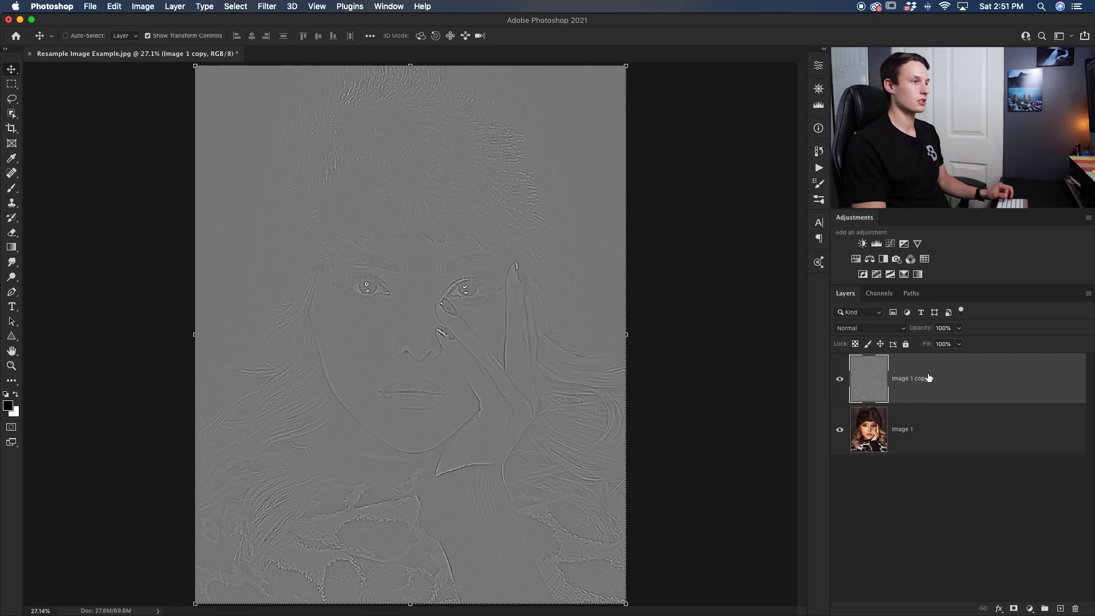
Set the Image 1 copy layer's blend mode to Overlay and zoom to 50%.
{"action": "left_click", "coordinate": [861, 330]}
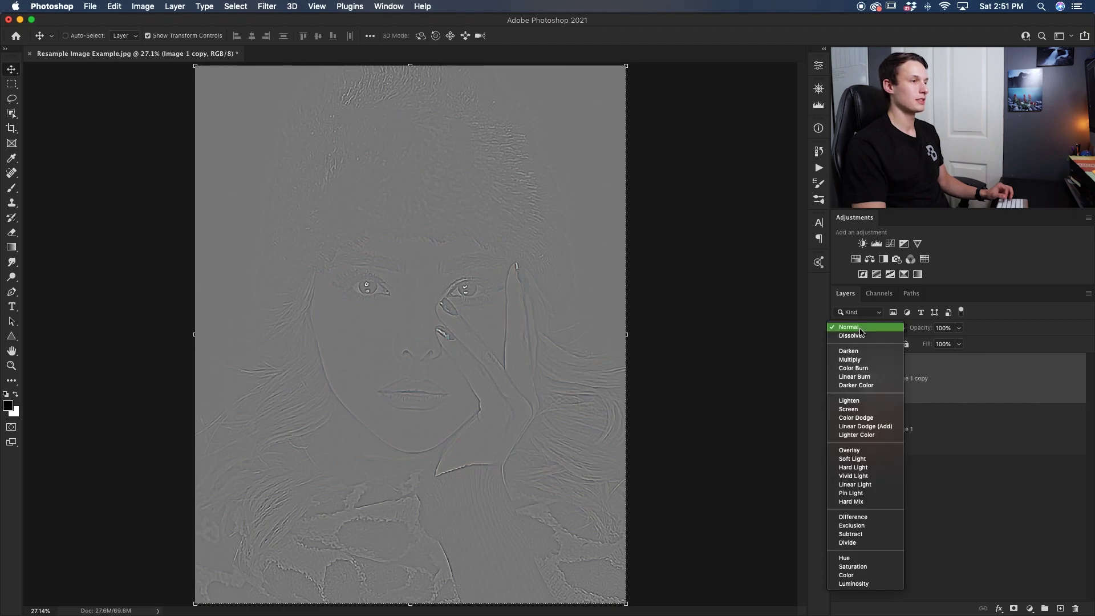
{"action": "left_click", "coordinate": [850, 450]}
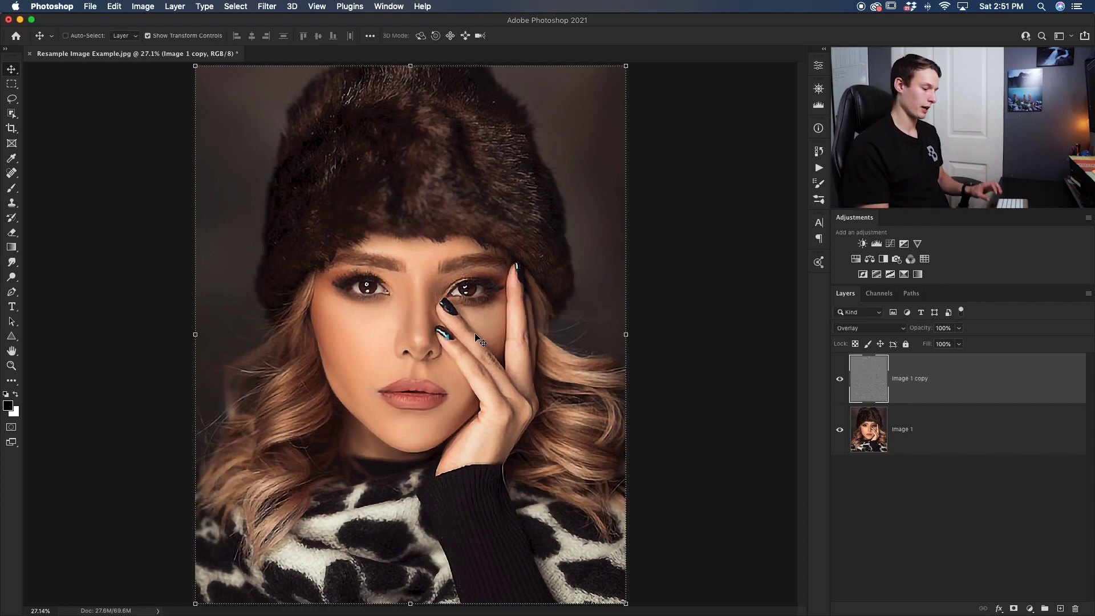
{"action": "key", "text": "super+plus"}
{"action": "key", "text": "super+plus"}
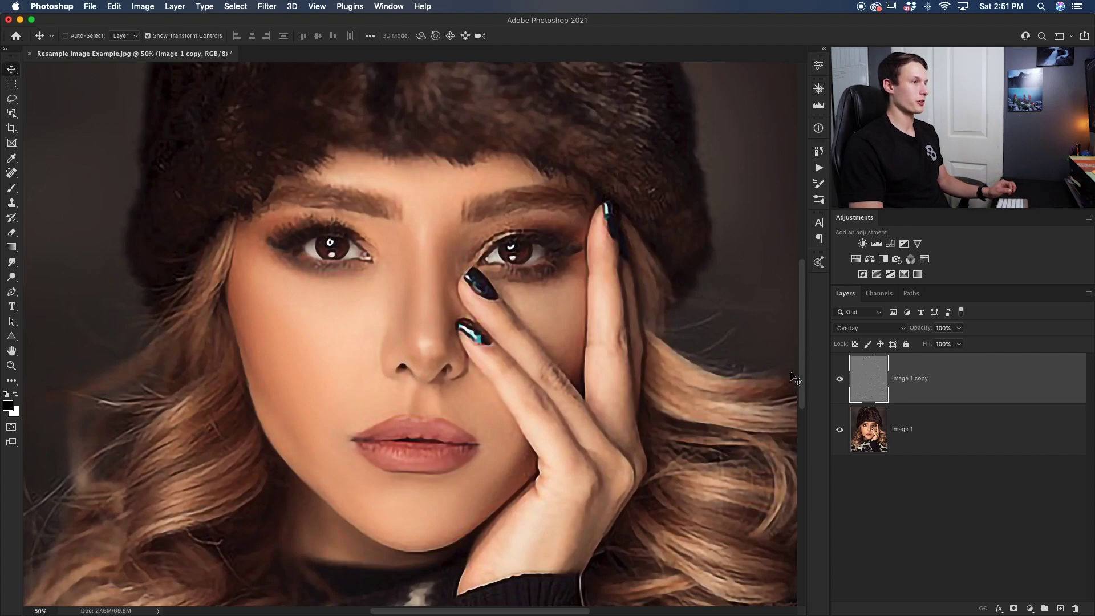
Toggle the Image 1 copy layer to compare, then lower its Fill to 40%.
{"action": "left_click", "coordinate": [839, 381]}
{"action": "left_click", "coordinate": [839, 381]}
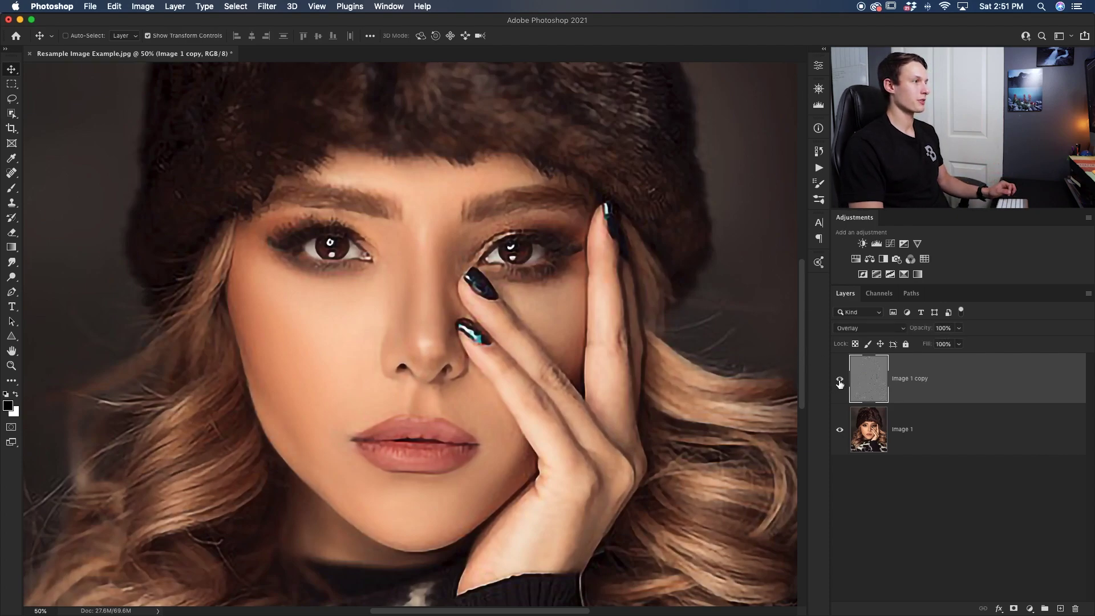
{"action": "left_click", "coordinate": [840, 381]}
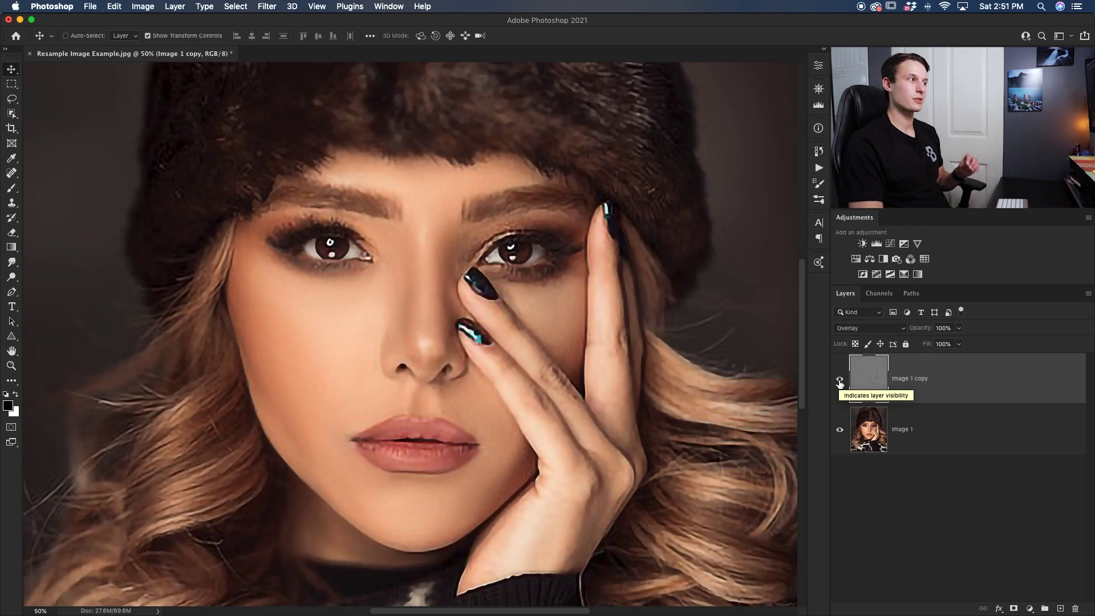
{"action": "left_click", "coordinate": [960, 345]}
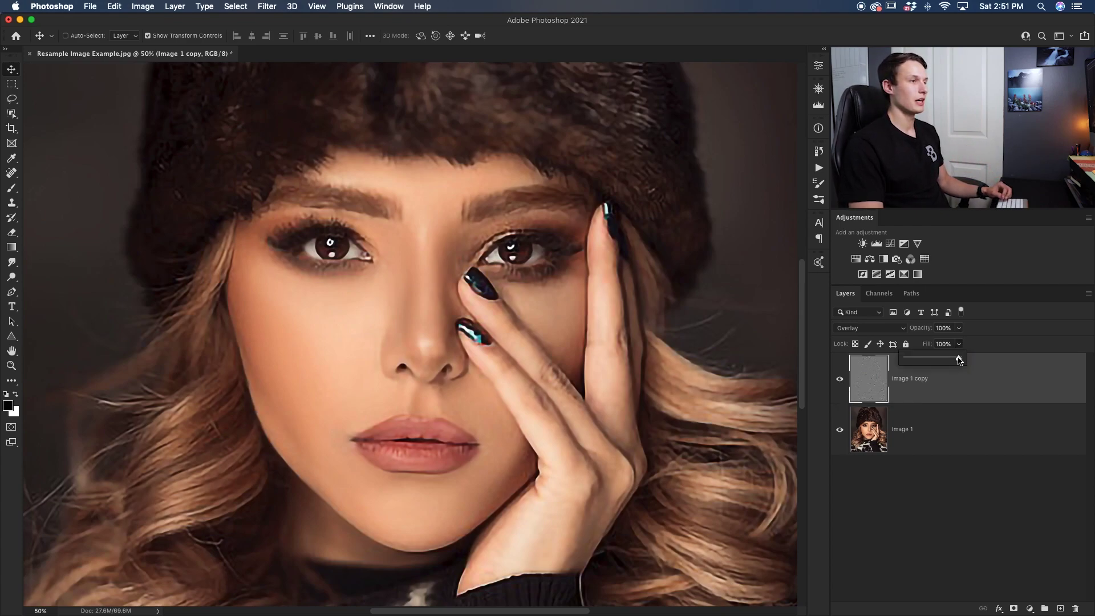
{"action": "left_click_drag", "start_coordinate": [962, 358], "coordinate": [929, 362]}
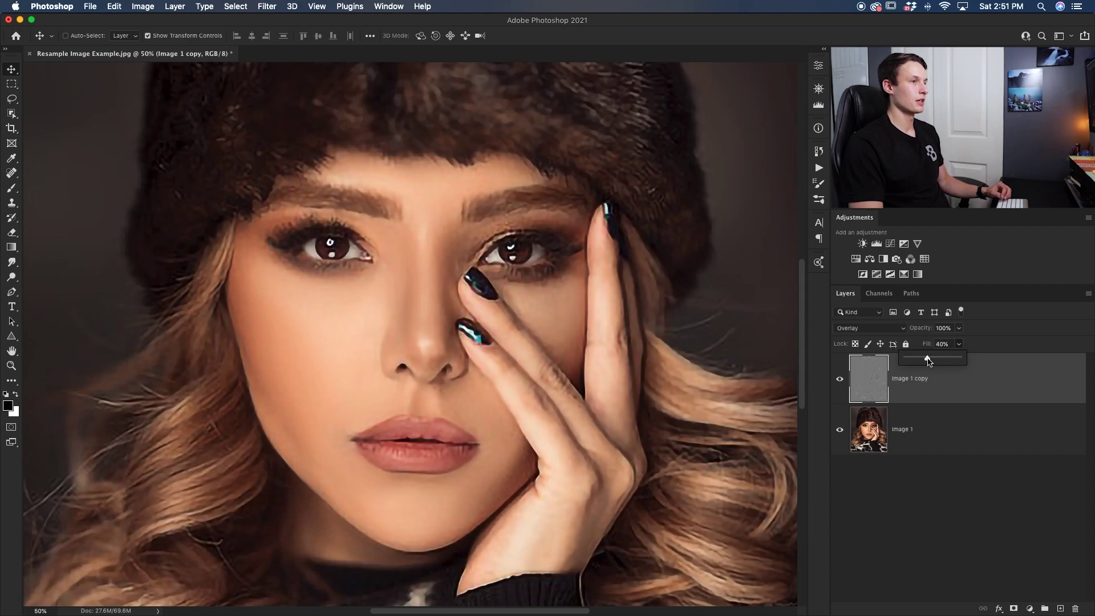
{"action": "left_click", "coordinate": [983, 343]}
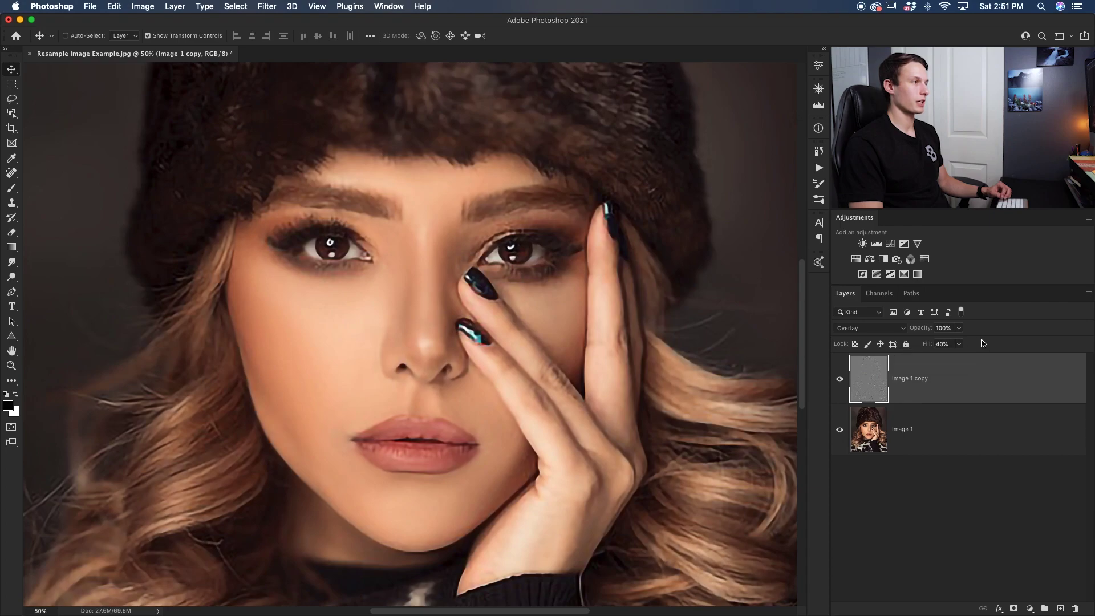
Toggle the 40%-fill sharpening layer off and on to compare, leaving it visible.
{"action": "left_click", "coordinate": [840, 384]}
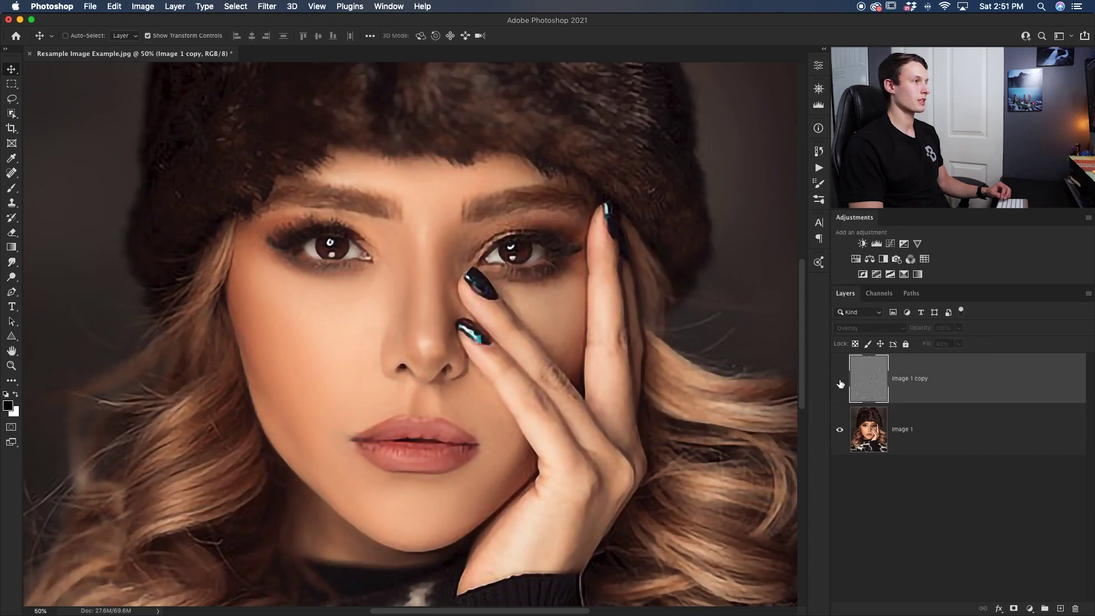
{"action": "left_click", "coordinate": [840, 384]}
{"action": "left_click", "coordinate": [841, 383]}
{"action": "left_click", "coordinate": [840, 383]}
{"action": "left_click", "coordinate": [841, 383]}
{"action": "left_click", "coordinate": [841, 383]}
Fit the image on screen and compare the top Resample Image Example layer, leaving it hidden.
{"action": "key", "text": "super+0"}
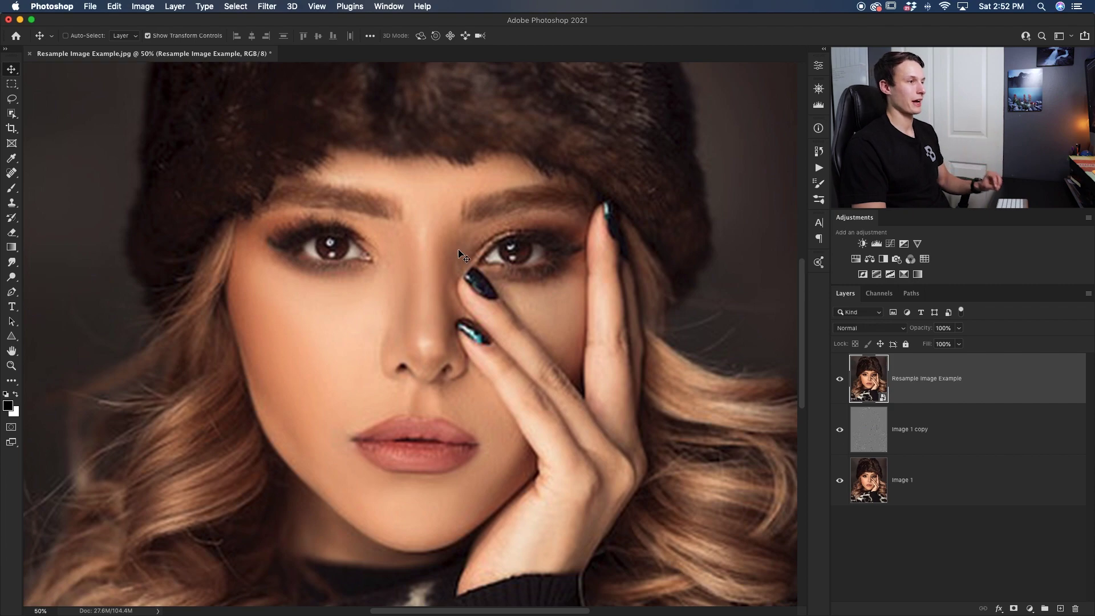
{"action": "left_click", "coordinate": [840, 380]}
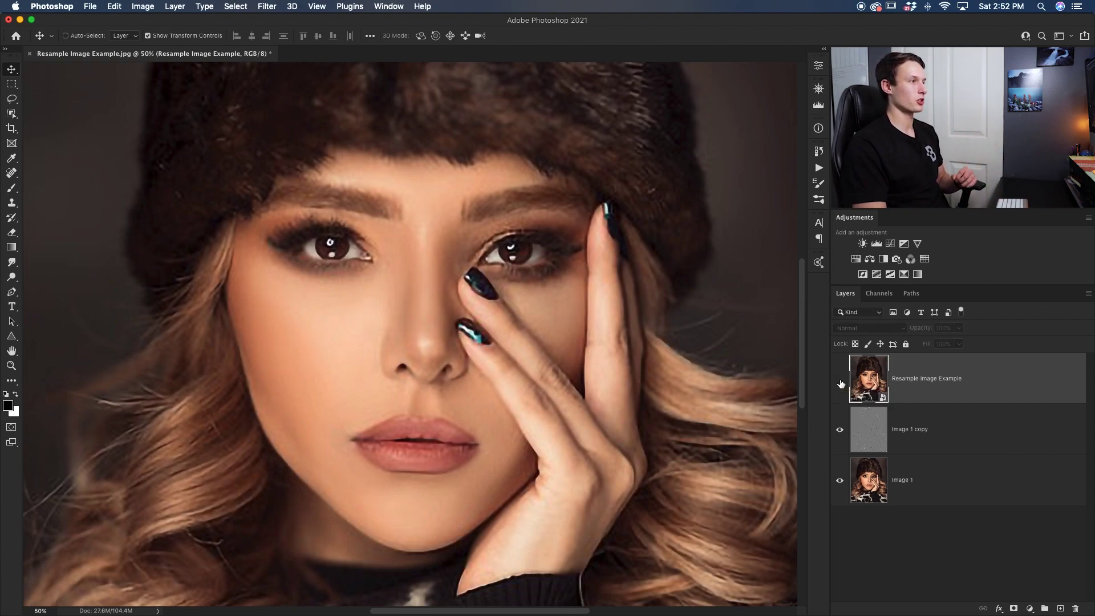
{"action": "left_click", "coordinate": [840, 380]}
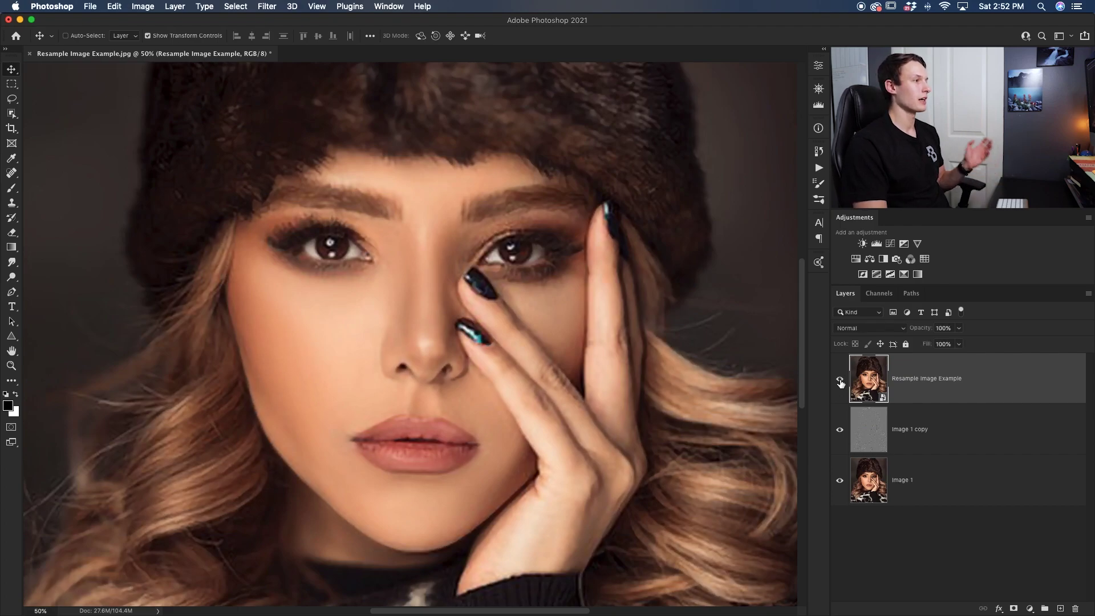
{"action": "left_click", "coordinate": [840, 381]}
{"action": "left_click", "coordinate": [840, 380]}
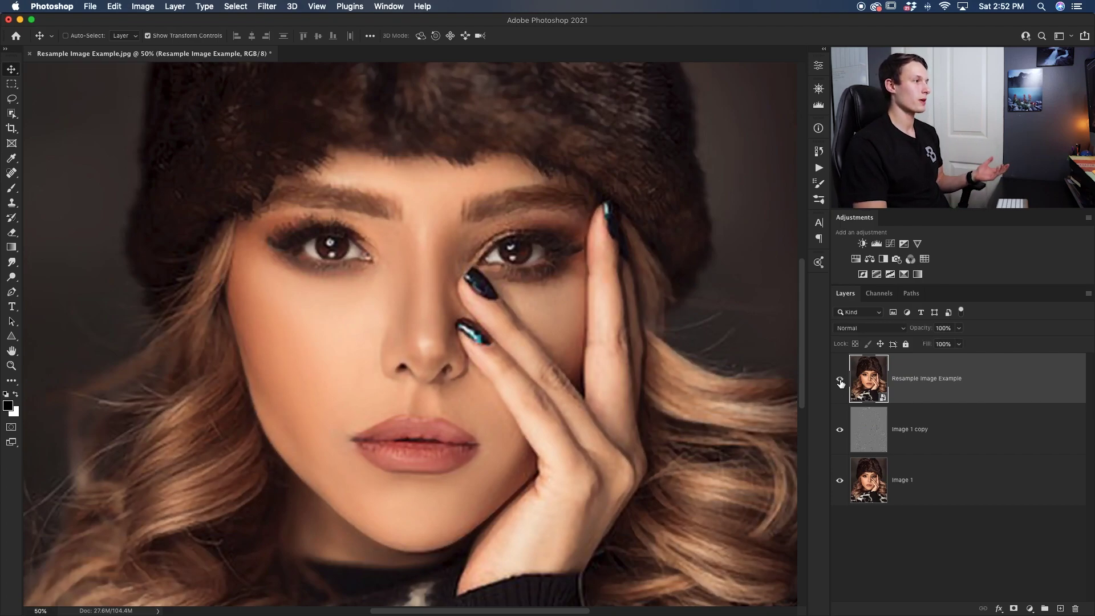
{"action": "left_click", "coordinate": [841, 383]}
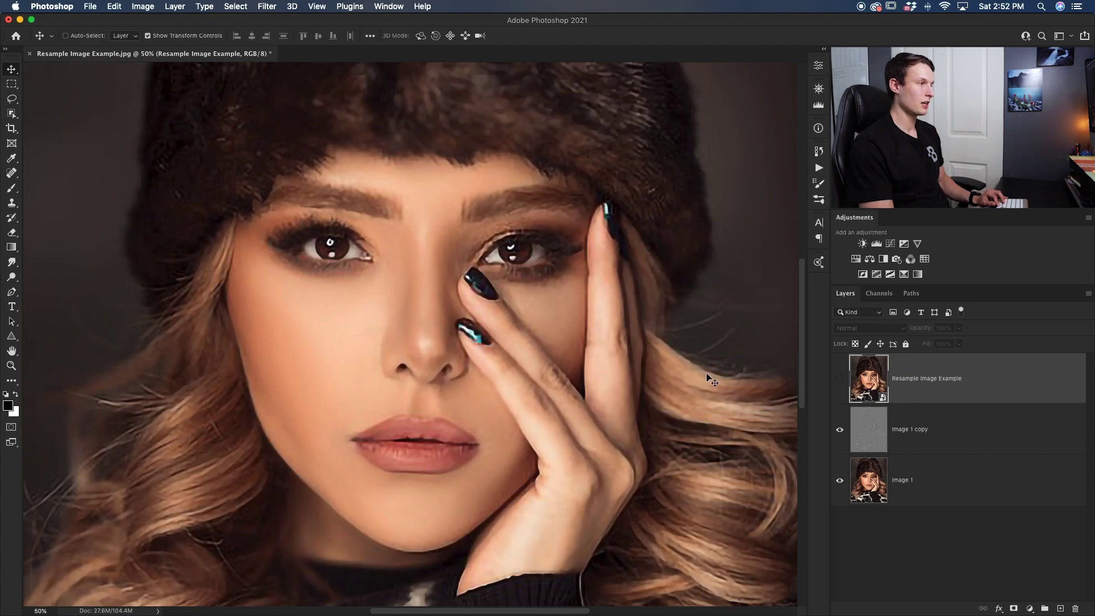
{"action": "key", "text": "super+0"}
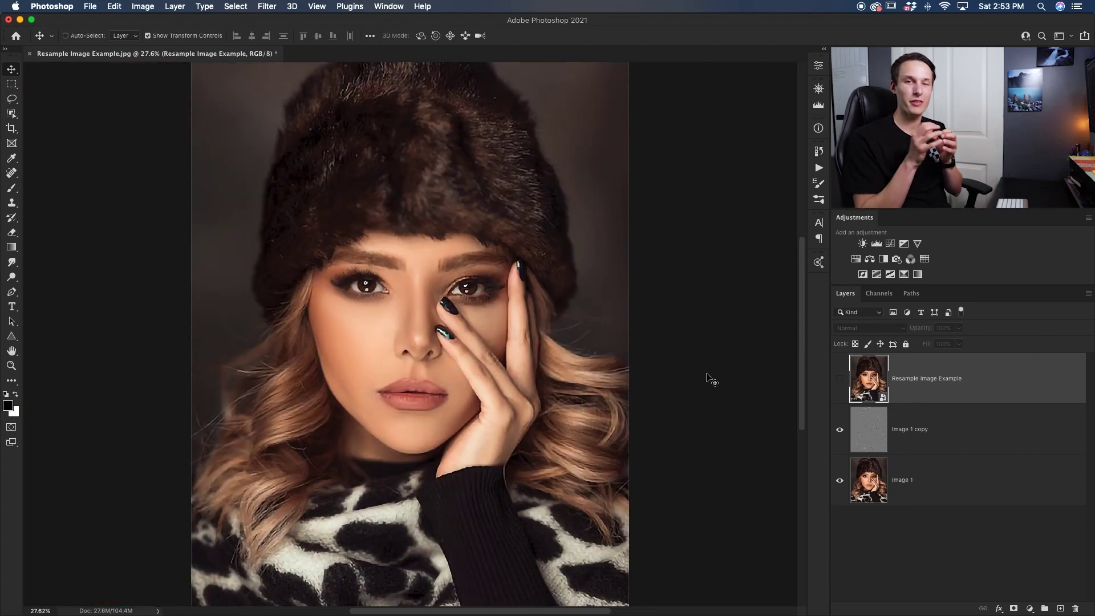